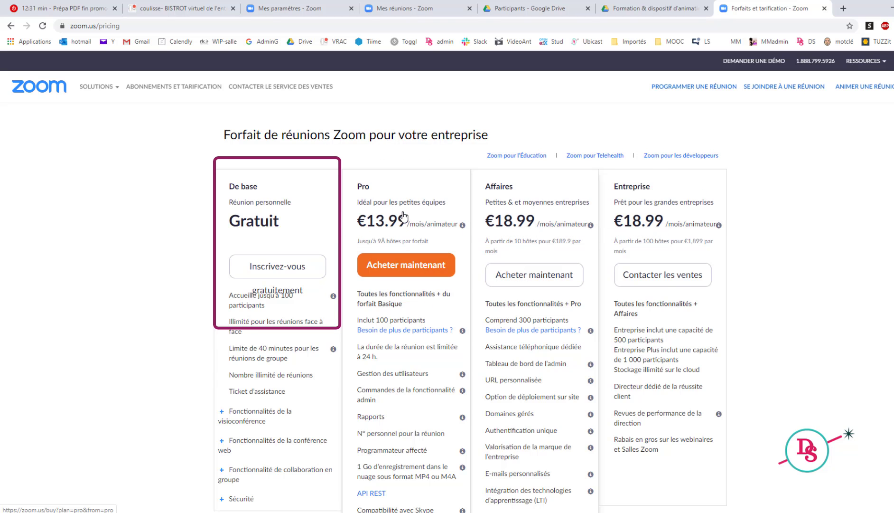
# - Leave the pricing page for the zoom.us home page and scroll through its product sections
pyautogui.moveTo(395, 335)
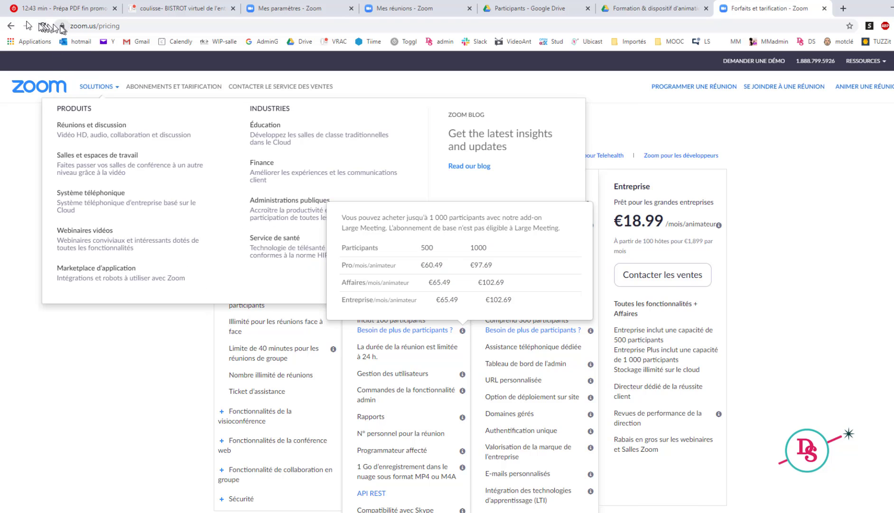
pyautogui.click(11, 26)
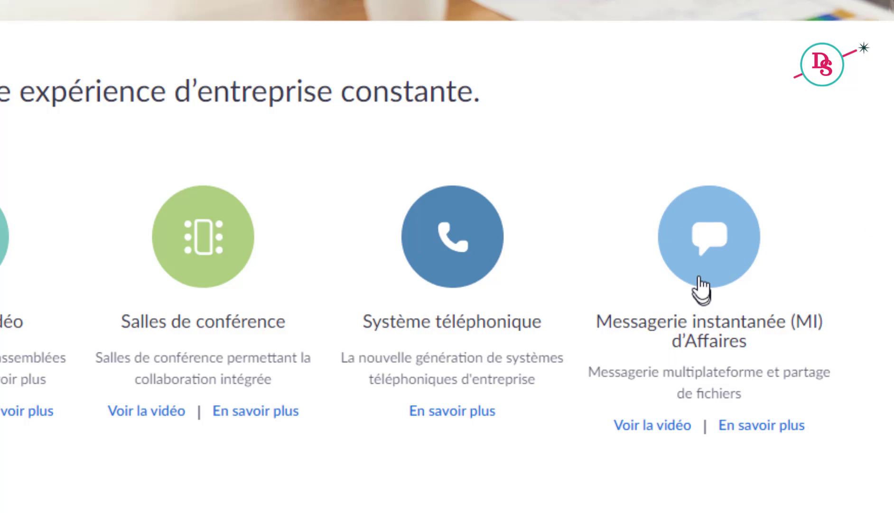
pyautogui.scroll(-10, 878, 227)
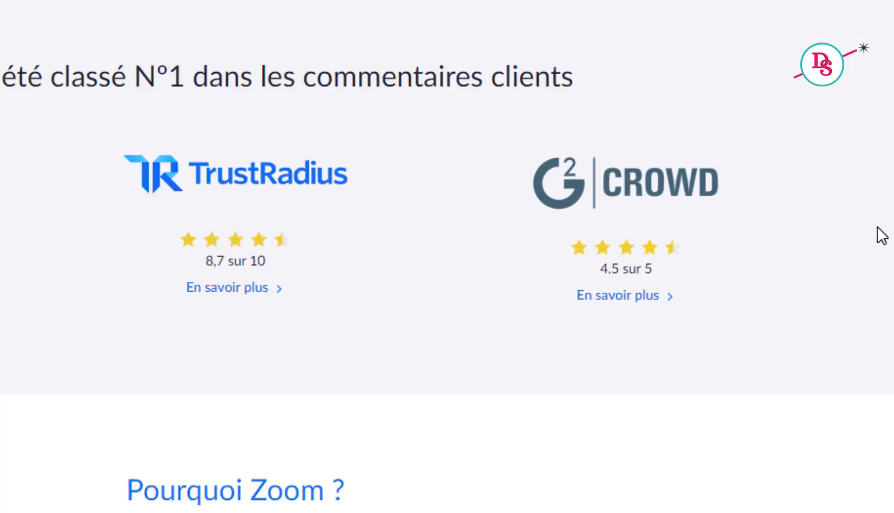
pyautogui.scroll(-4, 878, 227)
pyautogui.scroll(-4, 878, 227)
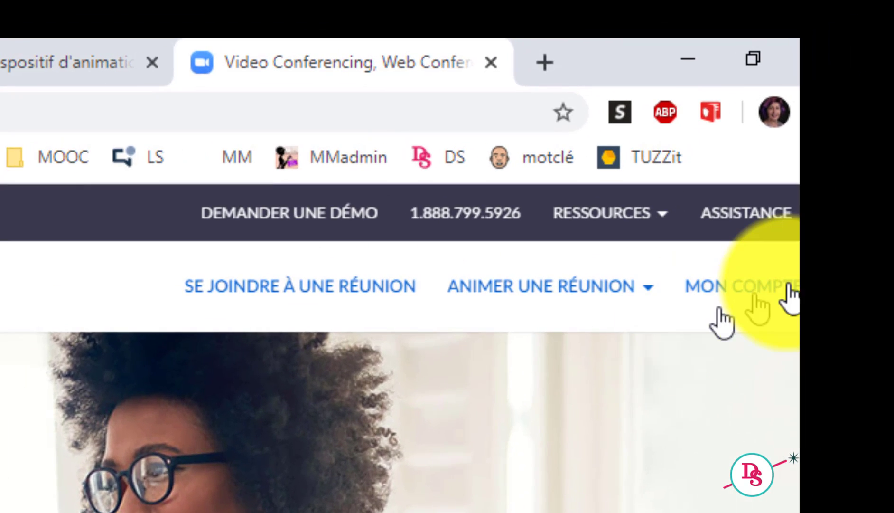
# - From Mon compte's Réunions page, start a new meeting with 'Programmer une nouvelle réunion'
pyautogui.click(788, 289)
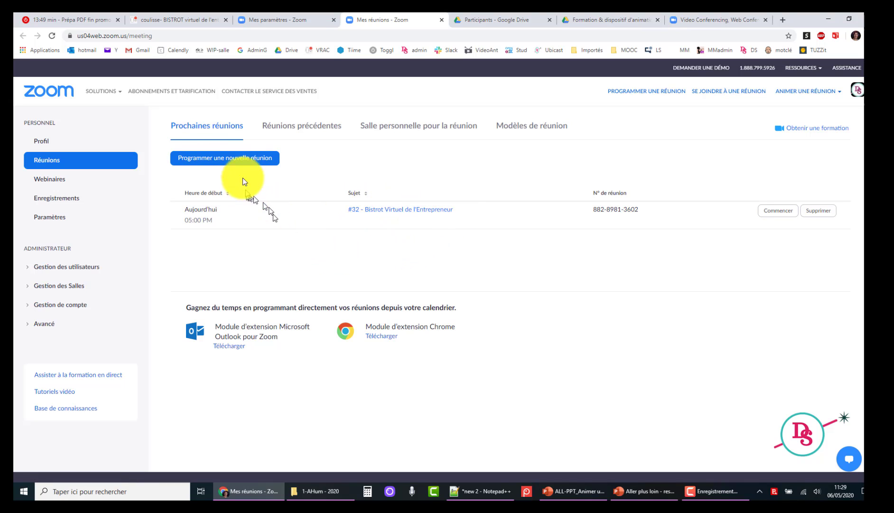
pyautogui.click(242, 160)
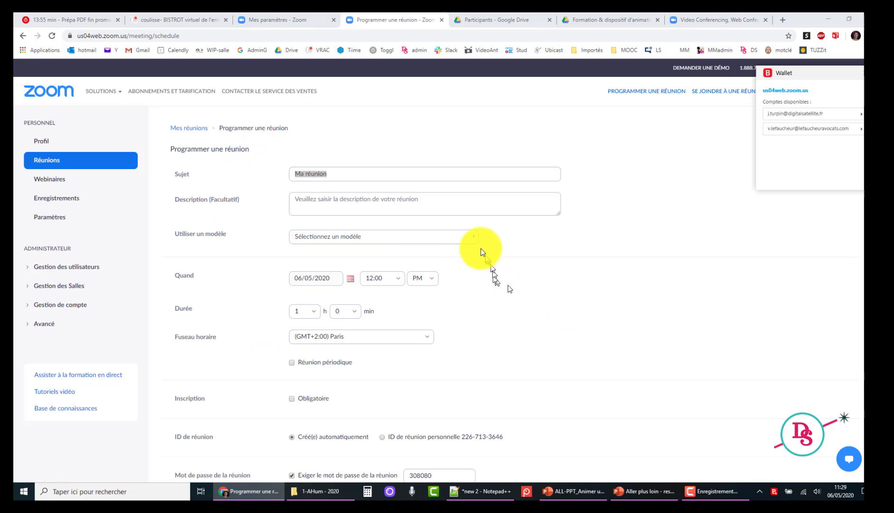
# - Apply the '#X - Bistrot Virtuel de l'Entrepreneur' template to the new meeting
pyautogui.click(864, 74)
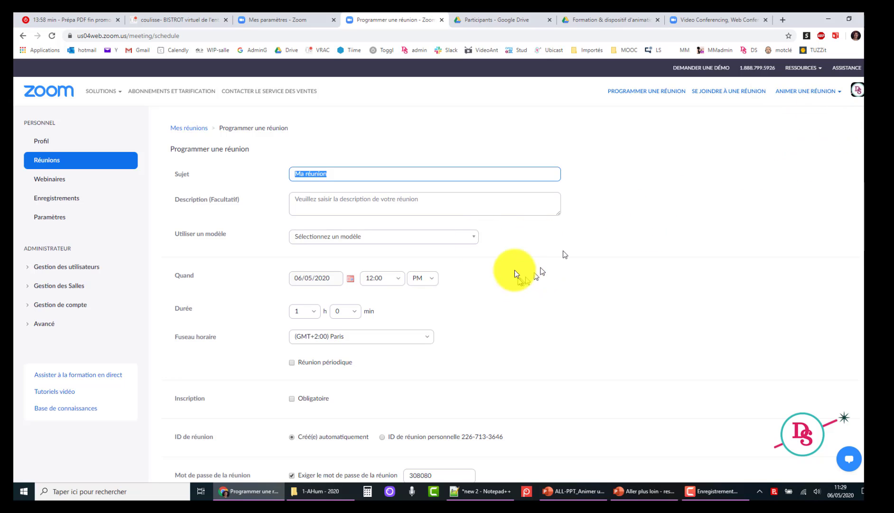
pyautogui.click(475, 237)
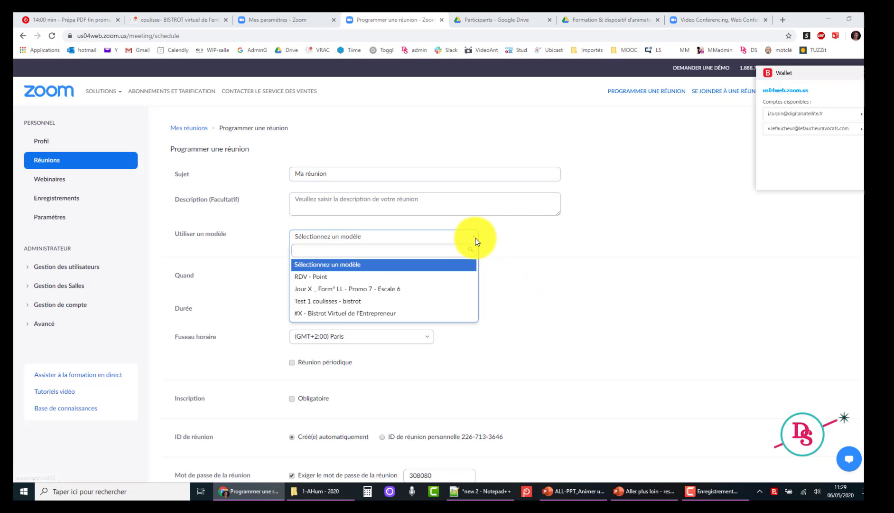
pyautogui.click(433, 314)
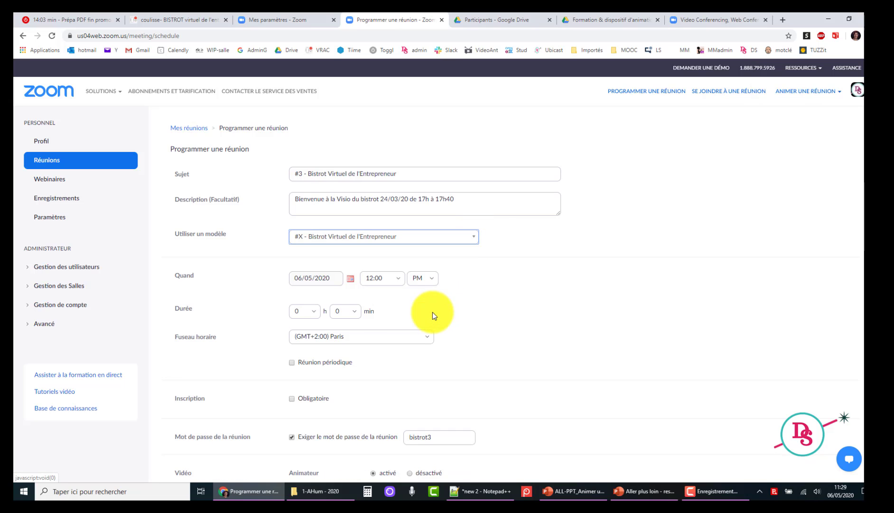
# - Rename the subject to '#33 - Bistrot Virtuel de l'Entrepreneur' and change the description date 24/03 to 06/05
pyautogui.click(302, 175)
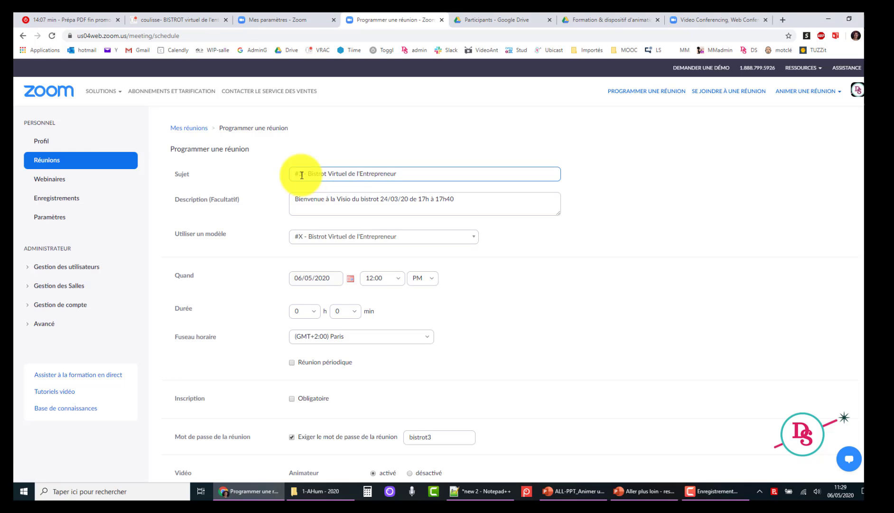
pyautogui.write('33')
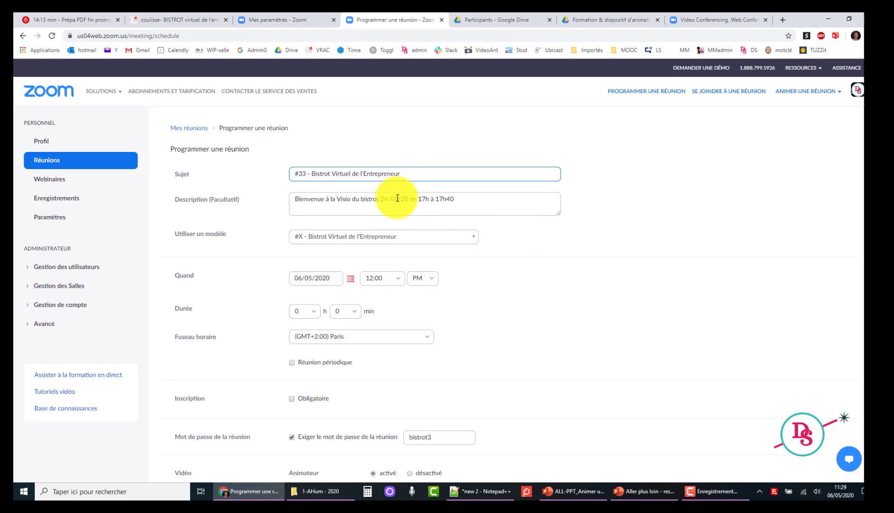
pyautogui.moveTo(398, 198); pyautogui.dragTo(382, 198)
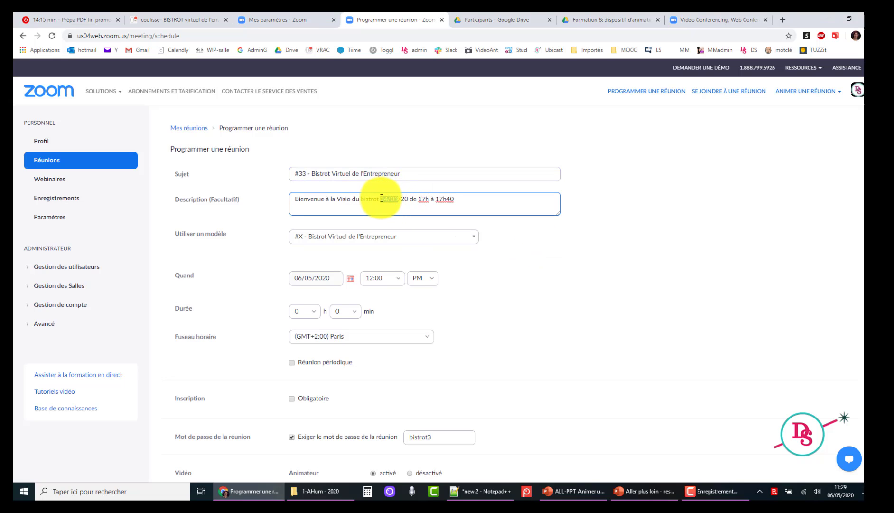
pyautogui.press('BackSpace')
pyautogui.write('6/05')
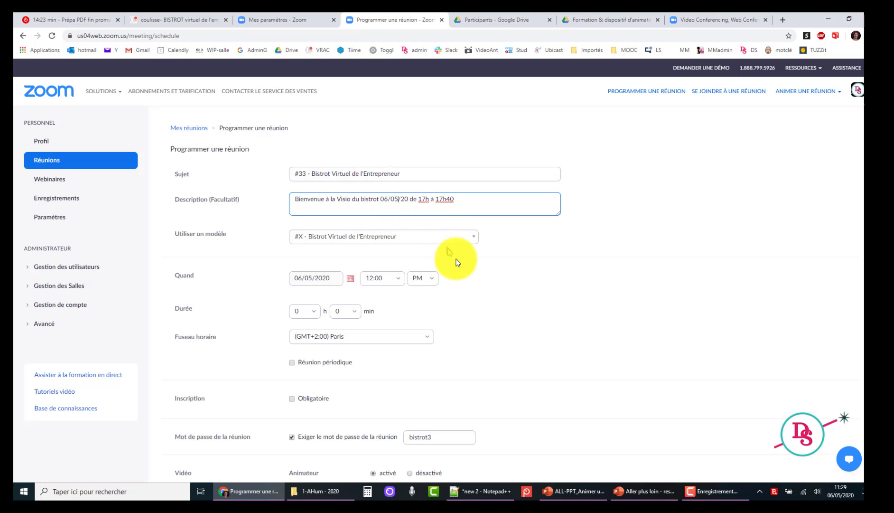
pyautogui.scroll(-1, 446, 258)
# - Set the meeting to start at 5:00 PM and last 1 h
pyautogui.click(402, 233)
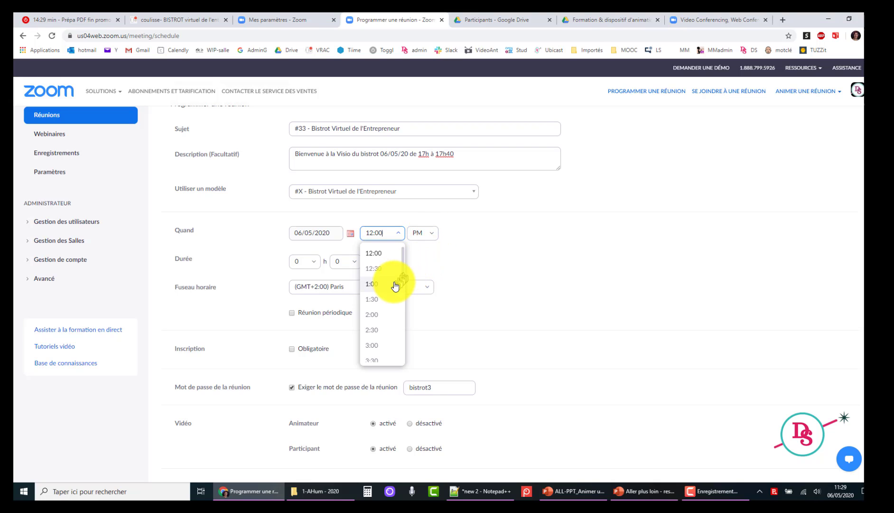
pyautogui.scroll(-3, 394, 287)
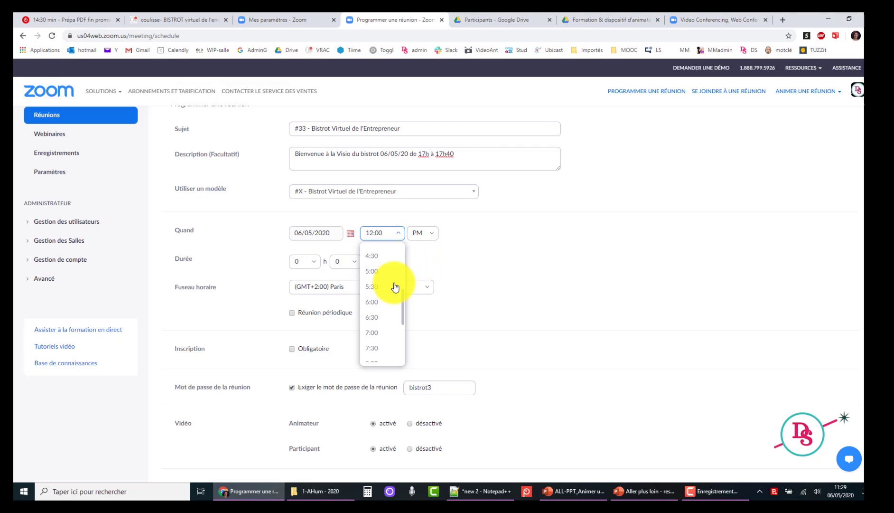
pyautogui.click(373, 271)
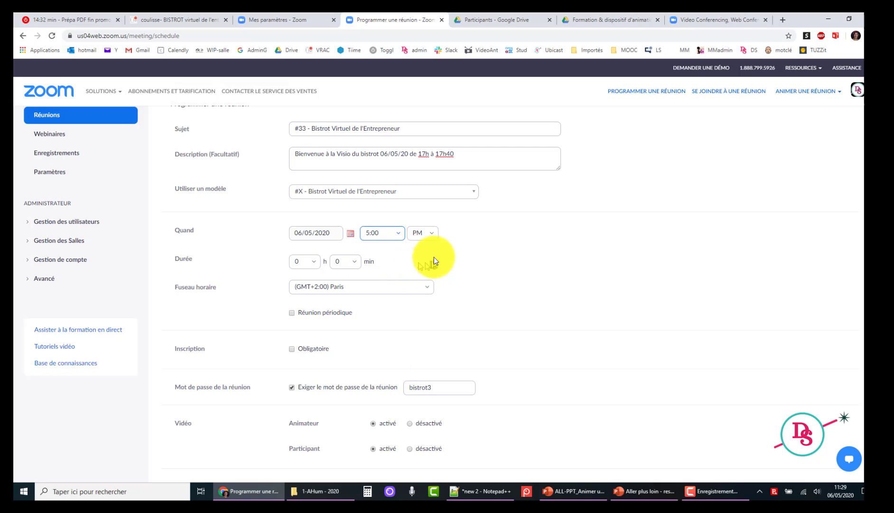
pyautogui.click(314, 261)
pyautogui.click(312, 296)
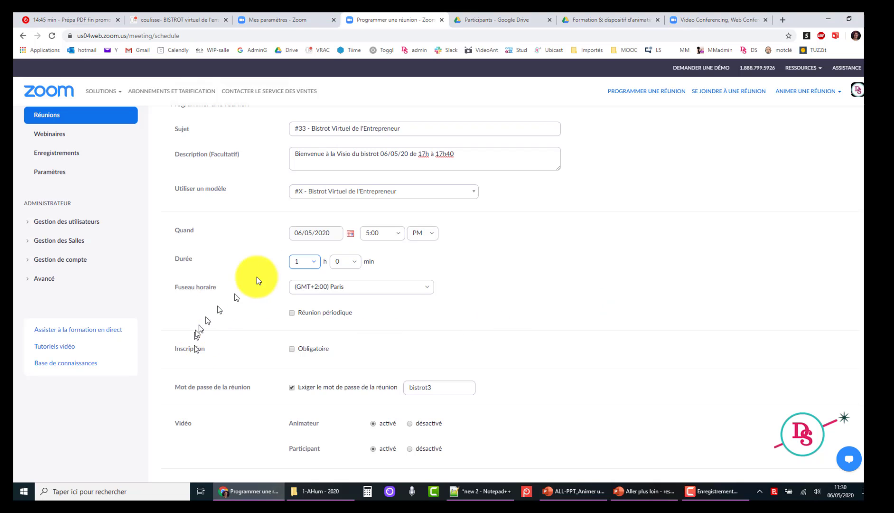
pyautogui.click(317, 264)
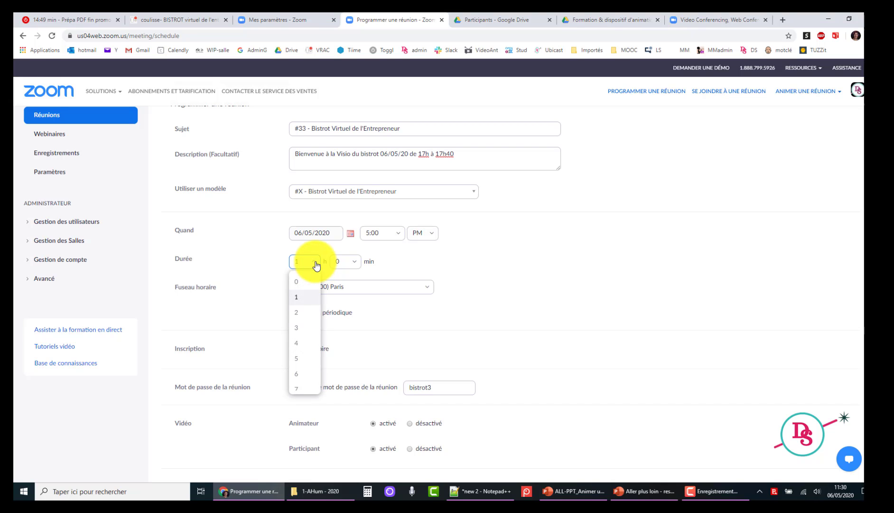
pyautogui.click(316, 266)
pyautogui.scroll(-3, 590, 288)
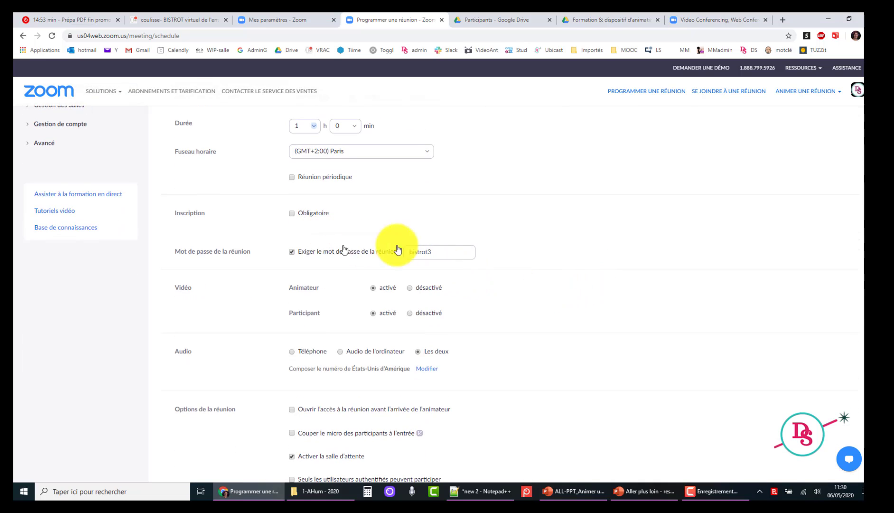
# - Add 3 to the password, enable mute on entry and local auto-recording, and save the meeting
pyautogui.click(439, 251)
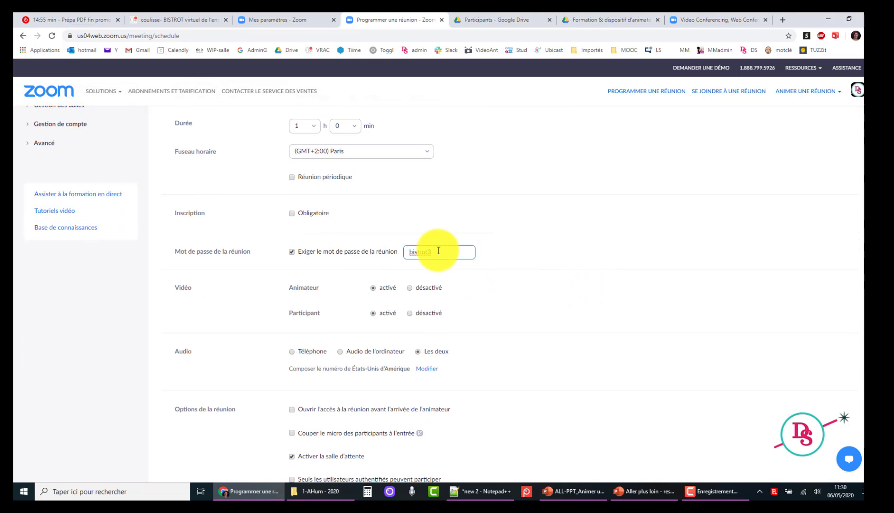
pyautogui.write('3')
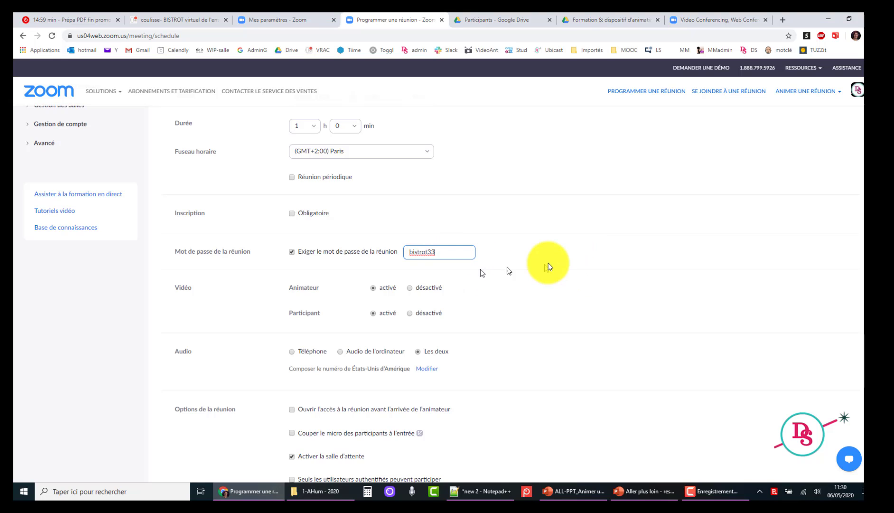
pyautogui.scroll(-2, 599, 293)
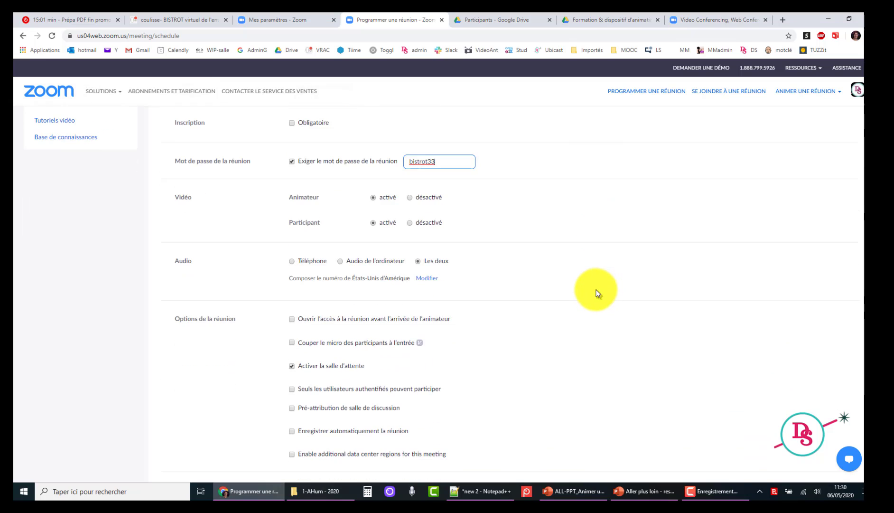
pyautogui.scroll(-3, 595, 290)
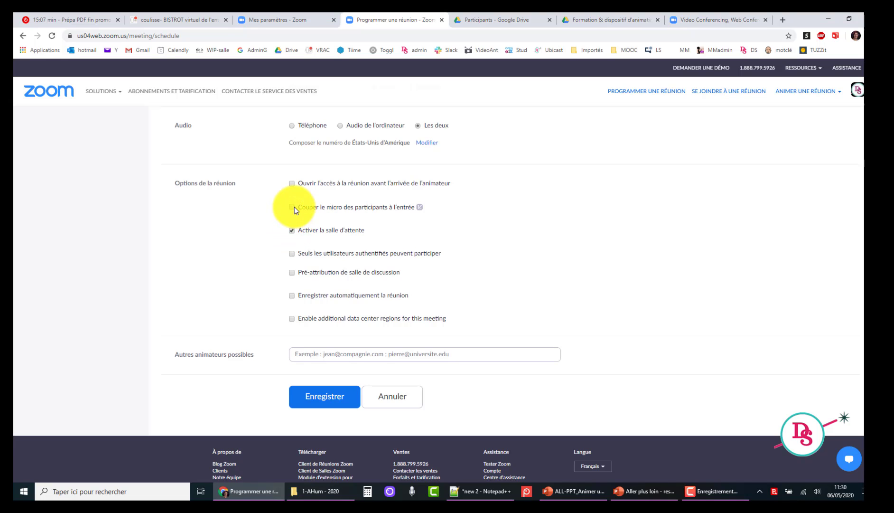
pyautogui.click(293, 208)
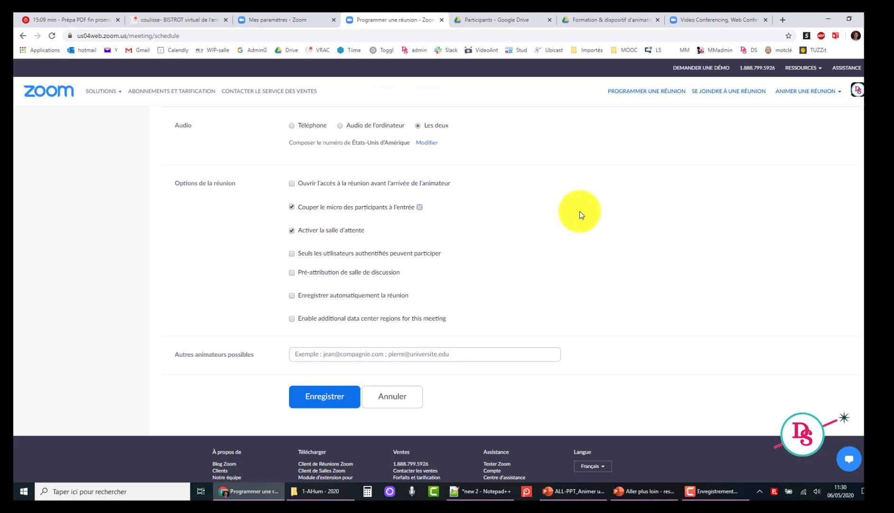
pyautogui.click(292, 295)
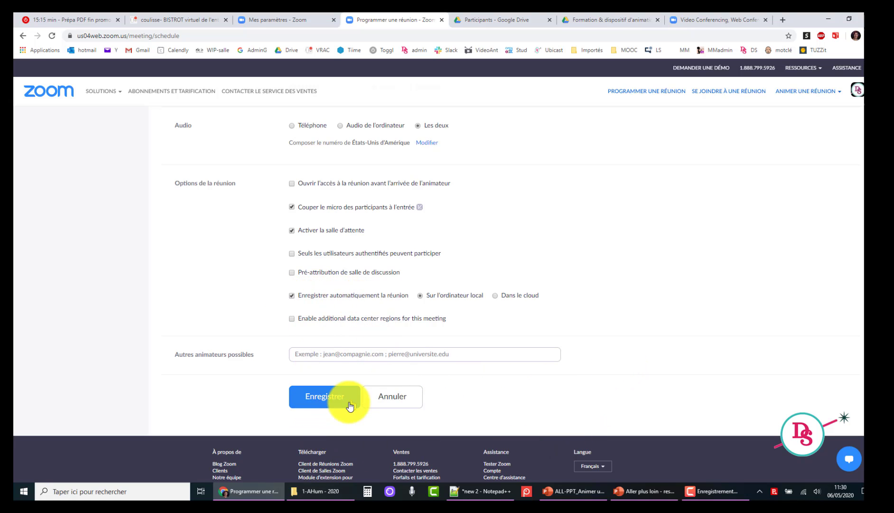
pyautogui.click(312, 398)
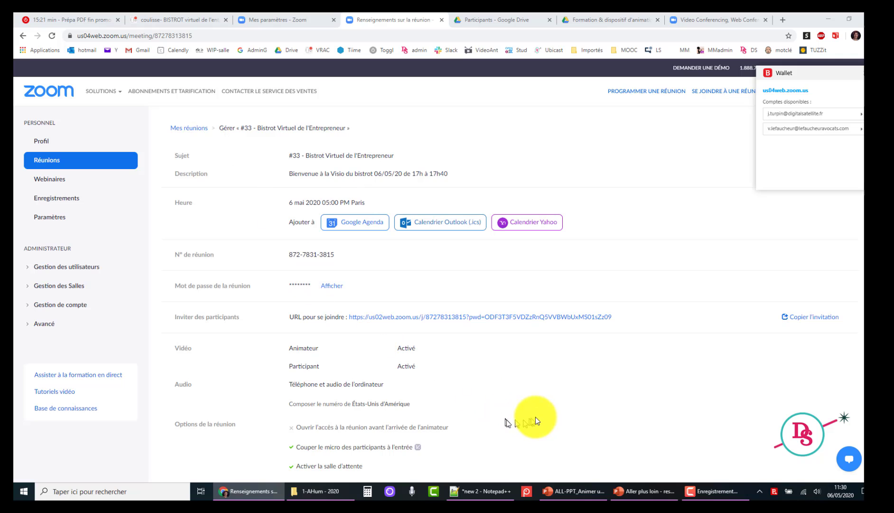
# - Show the #33 invitation, select its lines from Sujet to Mot de passe, then close it
pyautogui.click(867, 73)
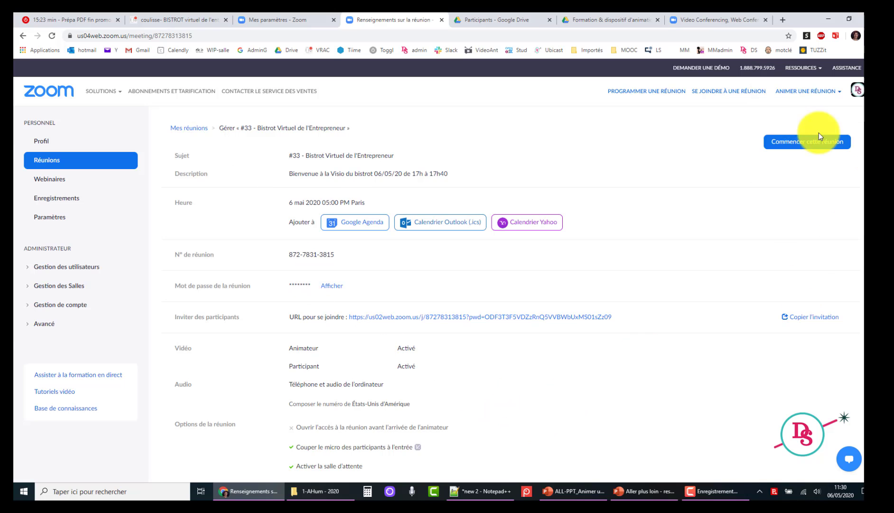
pyautogui.click(799, 311)
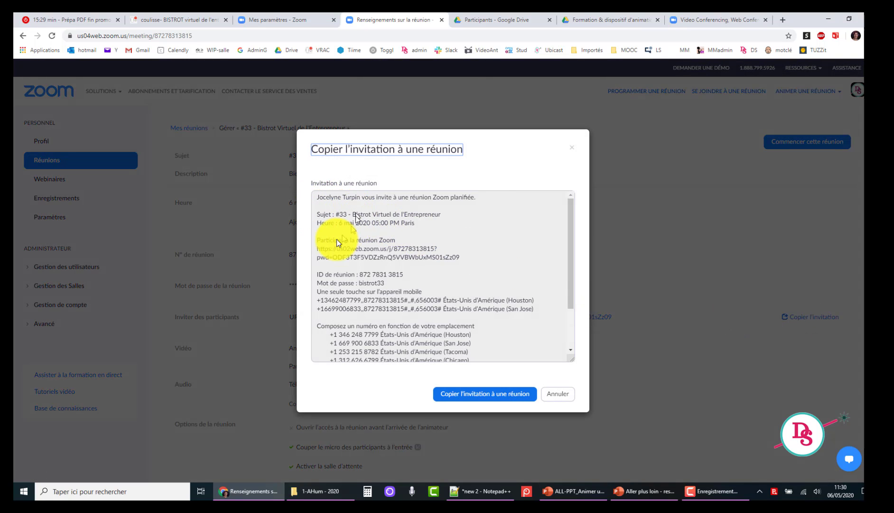
pyautogui.moveTo(413, 282); pyautogui.dragTo(310, 211)
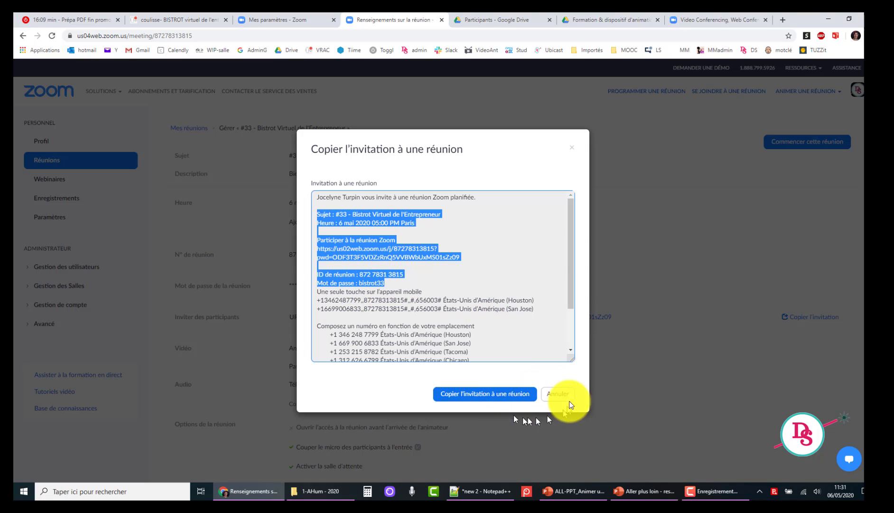
pyautogui.click(560, 394)
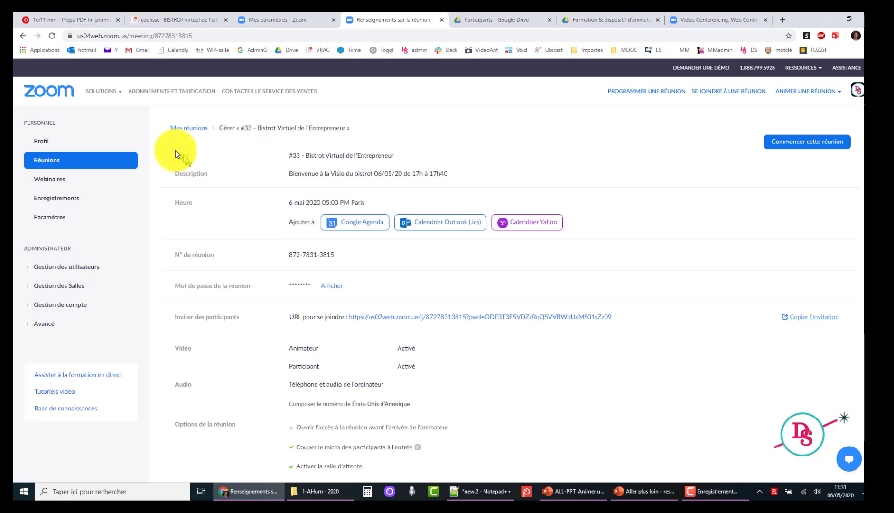
# - Open account Paramètres at 'En réunion (avancé)' and check the breakout room option's info
pyautogui.click(293, 19)
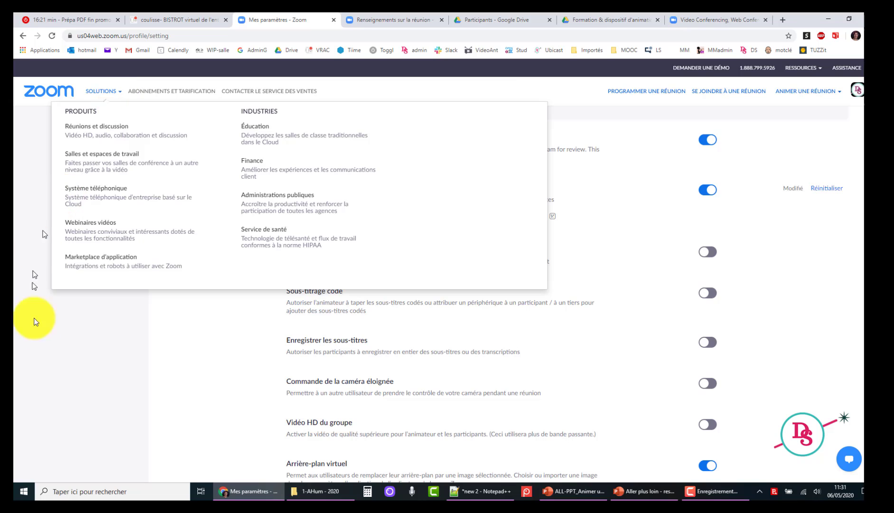
pyautogui.click(390, 18)
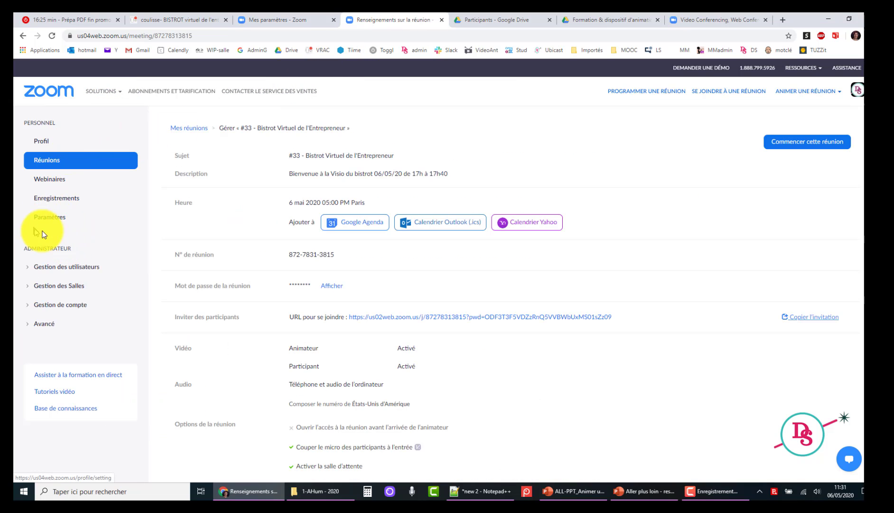
pyautogui.click(47, 217)
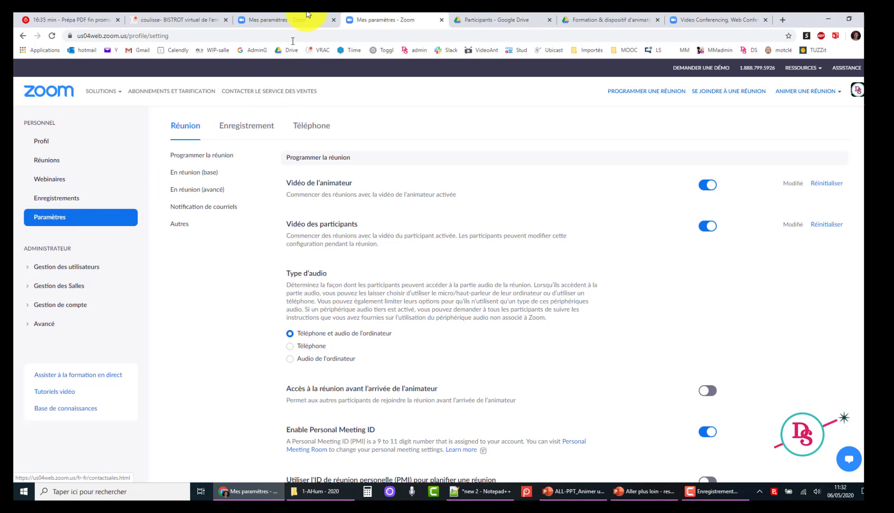
pyautogui.click(298, 24)
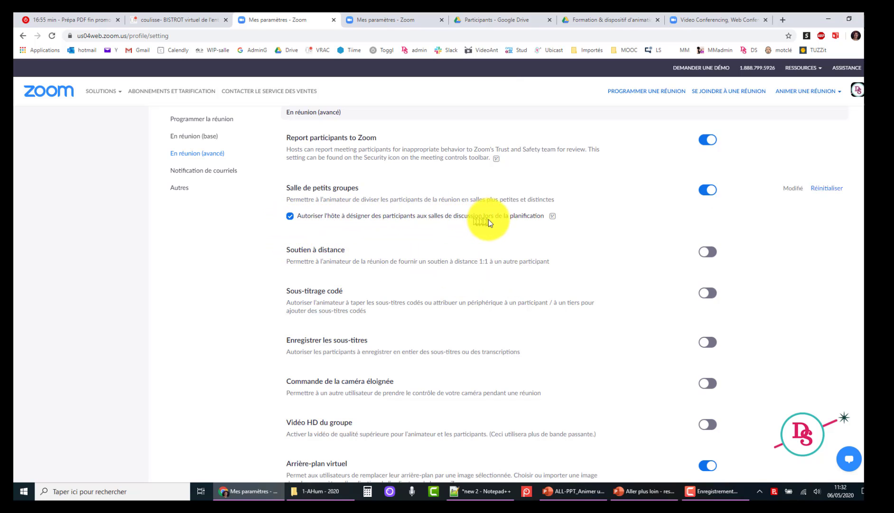
pyautogui.moveTo(553, 218)
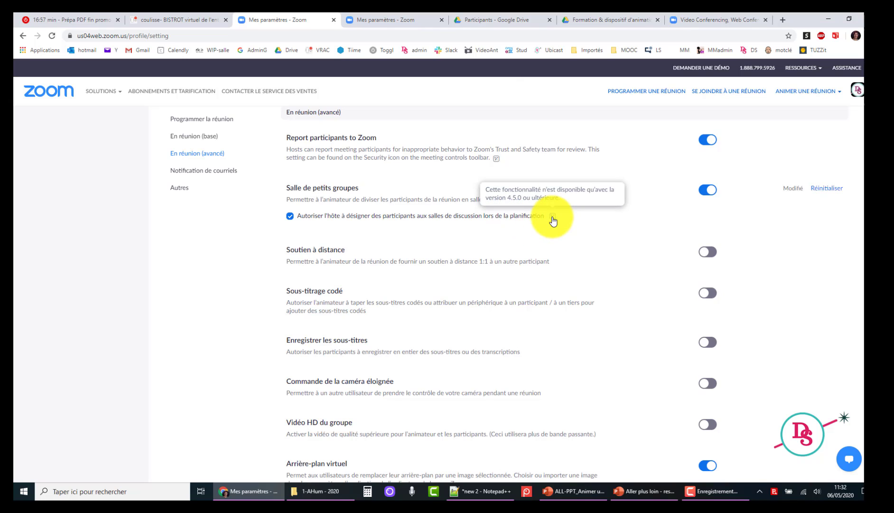